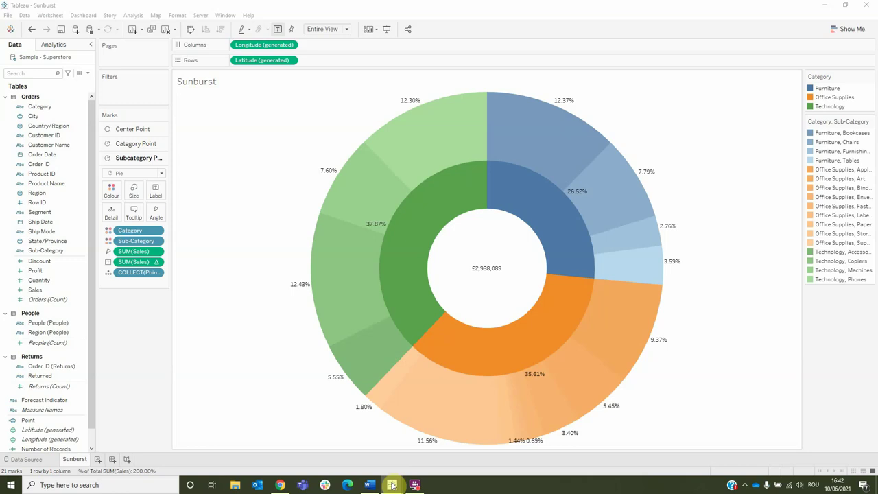
In the other workbook's blank sheet, create a calculated field Position = MAKEPOINT(0,0).
{"action": "mouse_move", "coordinate": [392, 485]}
{"action": "left_click", "coordinate": [410, 456]}
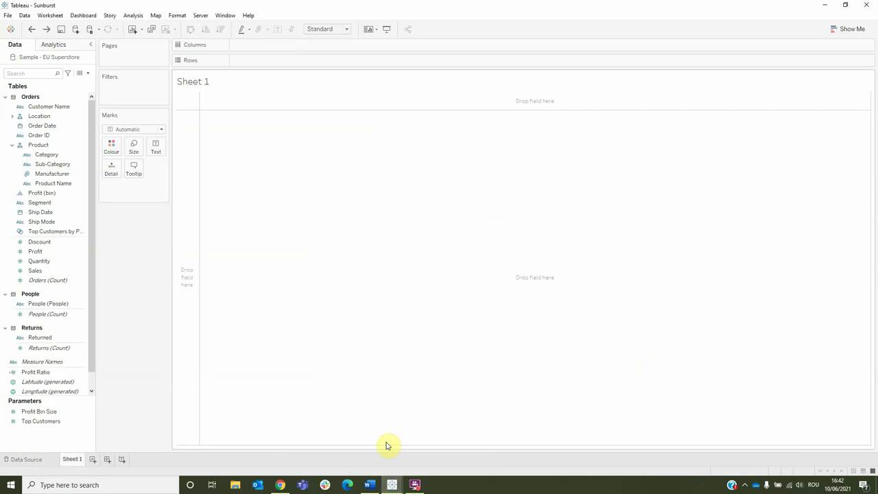
{"action": "left_click", "coordinate": [87, 73]}
{"action": "left_click", "coordinate": [84, 83]}
{"action": "type", "text": "P"}
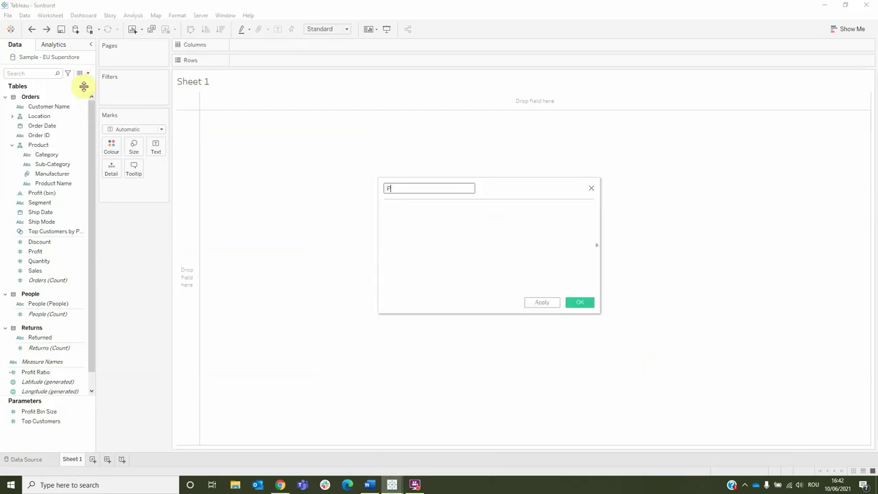
{"action": "type", "text": "MAKEPOINT(0, 0"}
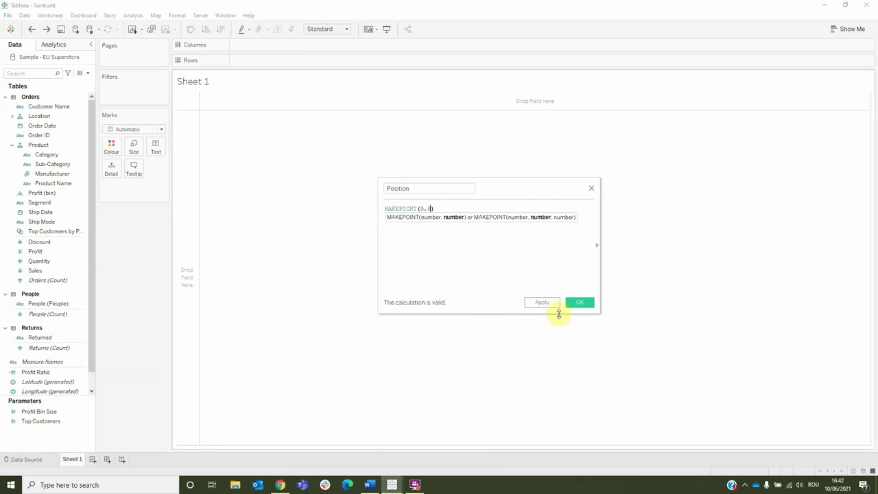
{"action": "left_click", "coordinate": [576, 303]}
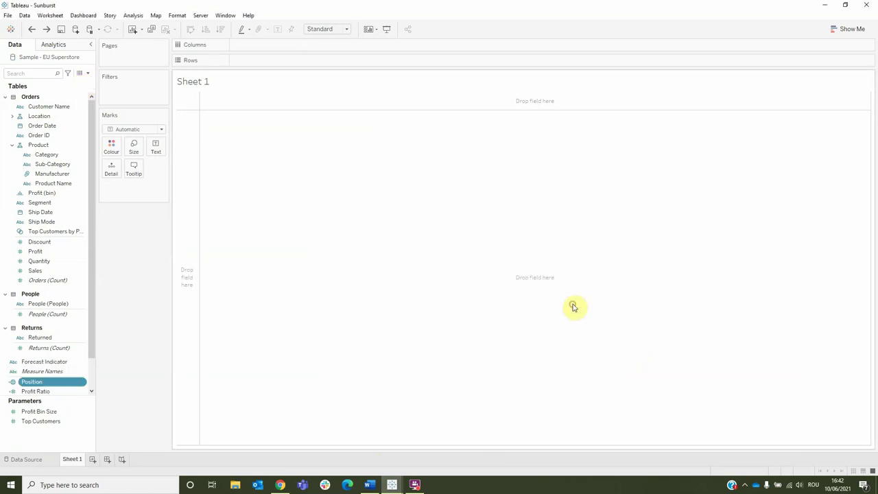
Plot Position as a pie mark coloured by Category, with slice angles from SUM(Sales).
{"action": "double_click", "coordinate": [57, 382]}
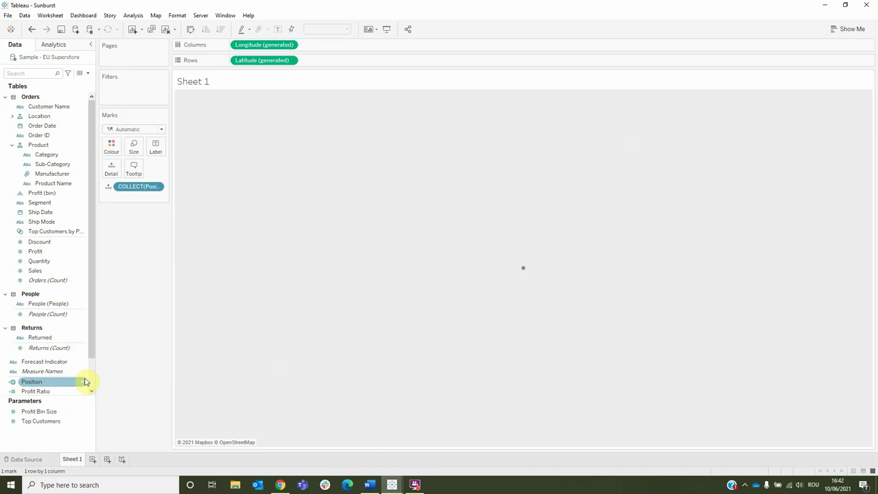
{"action": "left_click", "coordinate": [162, 129]}
{"action": "left_click", "coordinate": [125, 235]}
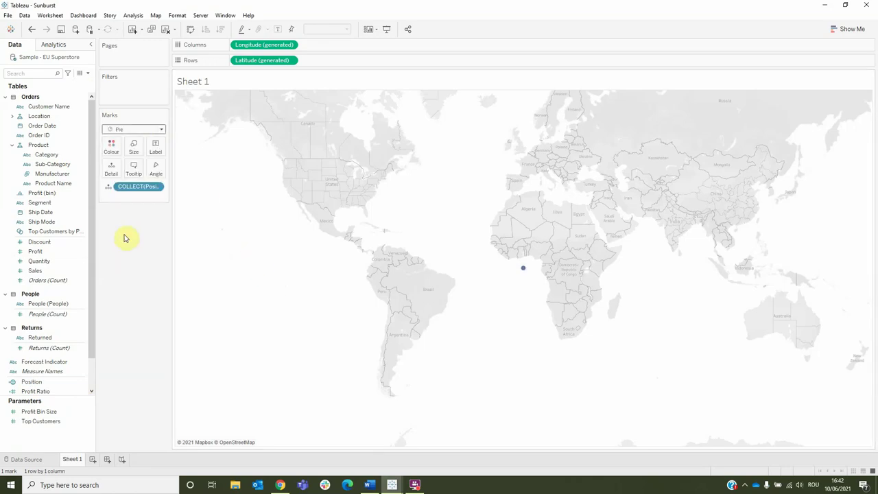
{"action": "left_click_drag", "start_coordinate": [41, 155], "coordinate": [112, 147]}
{"action": "left_click_drag", "start_coordinate": [74, 271], "coordinate": [153, 171]}
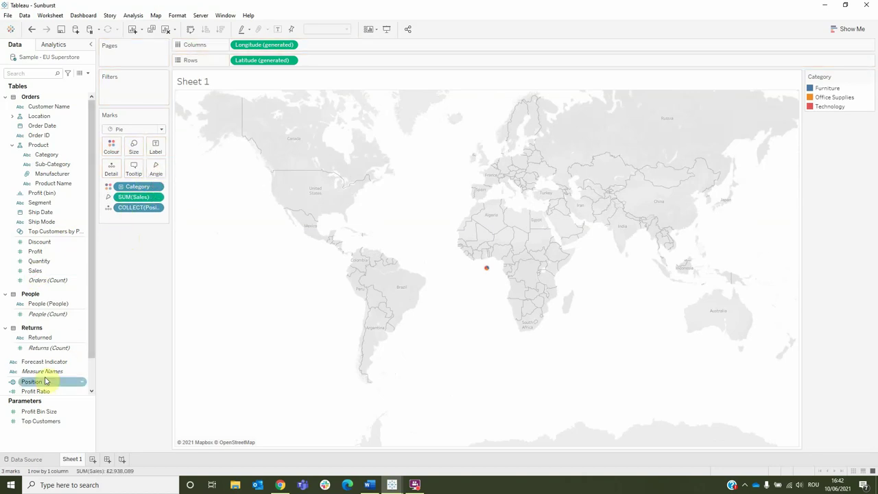
Add a second Position marks layer as a pie and name it Subcategory.
{"action": "left_click_drag", "start_coordinate": [73, 381], "coordinate": [255, 109]}
{"action": "left_click", "coordinate": [160, 144]}
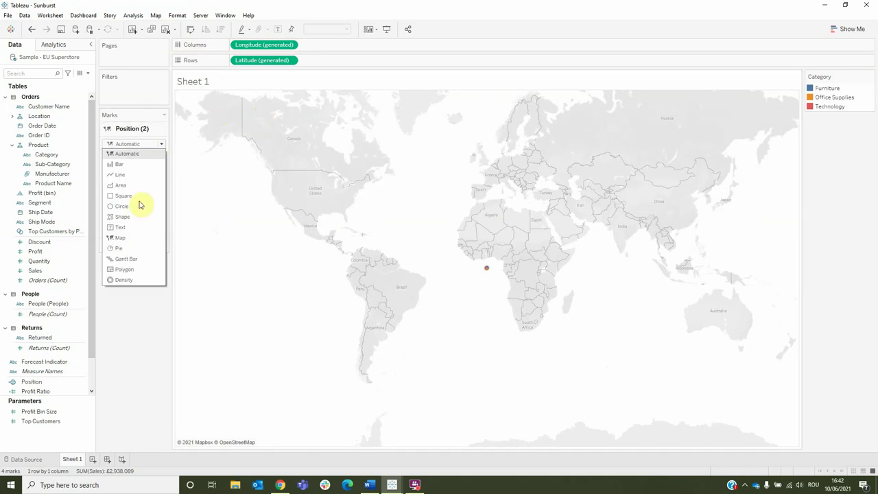
{"action": "left_click", "coordinate": [120, 247]}
{"action": "left_click", "coordinate": [162, 128]}
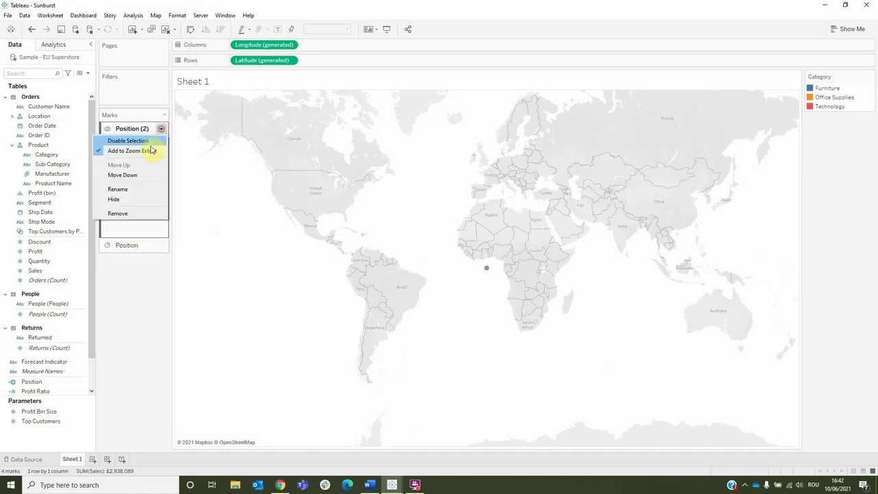
{"action": "left_click", "coordinate": [132, 189]}
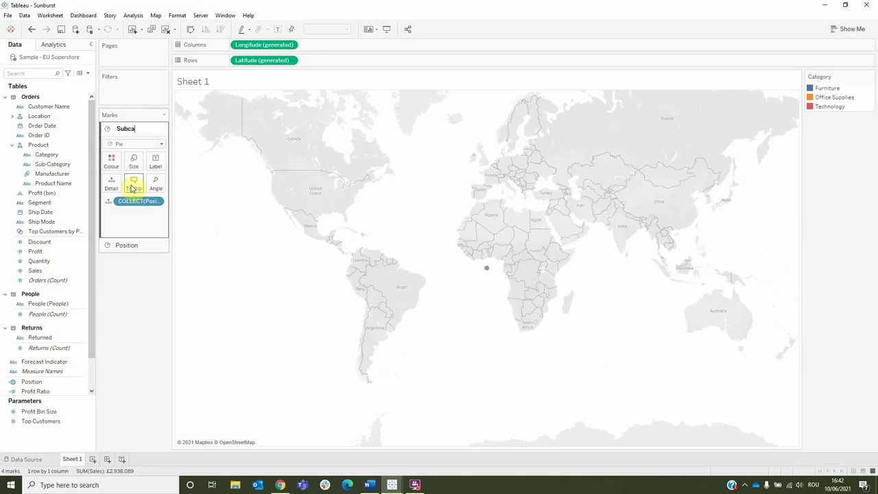
Rename the original Position marks layer to Category.
{"action": "left_click", "coordinate": [154, 247]}
{"action": "left_click", "coordinate": [161, 147]}
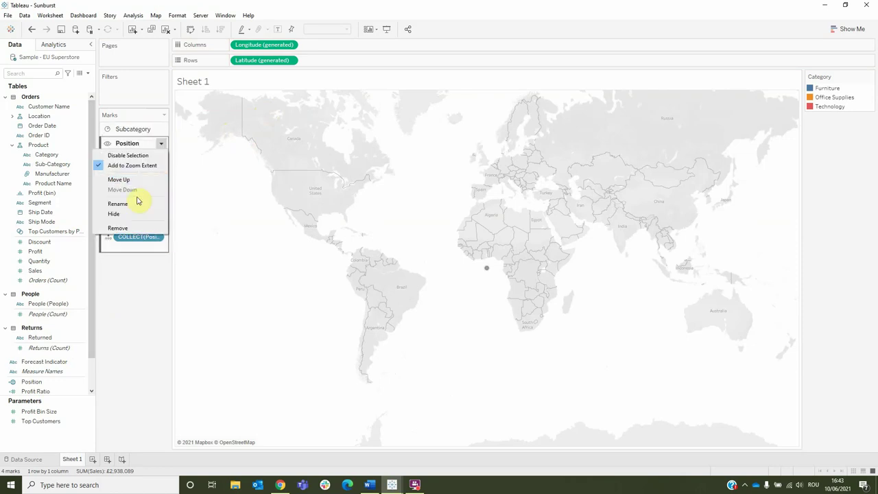
{"action": "left_click", "coordinate": [133, 203]}
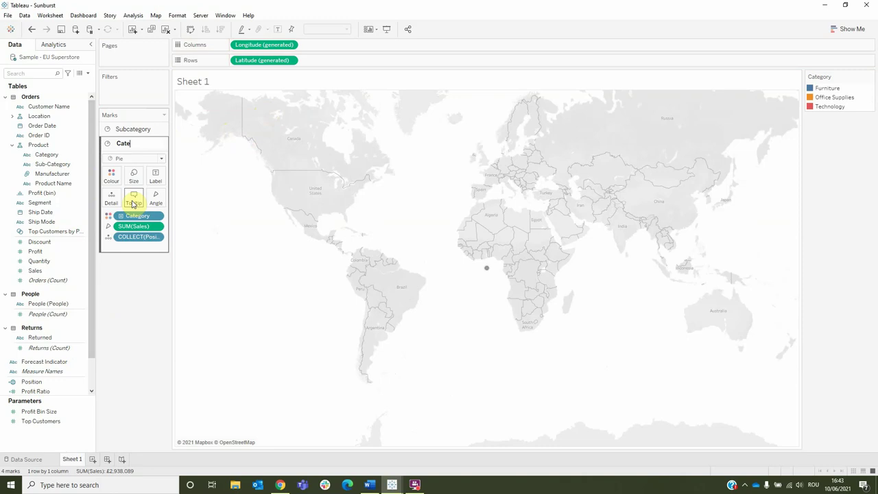
Colour the Subcategory pie by Category and Sub-Category, angle it by Sales, and remove the map fields.
{"action": "left_click", "coordinate": [138, 129]}
{"action": "left_click_drag", "start_coordinate": [46, 154], "coordinate": [112, 165]}
{"action": "left_click_drag", "start_coordinate": [115, 199], "coordinate": [113, 205]}
{"action": "left_click", "coordinate": [110, 214]}
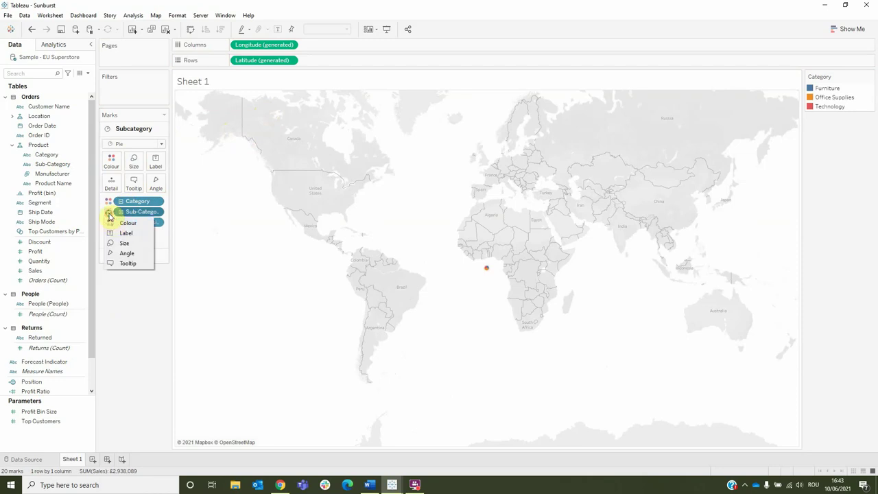
{"action": "left_click", "coordinate": [115, 222]}
{"action": "left_click_drag", "start_coordinate": [35, 270], "coordinate": [154, 183]}
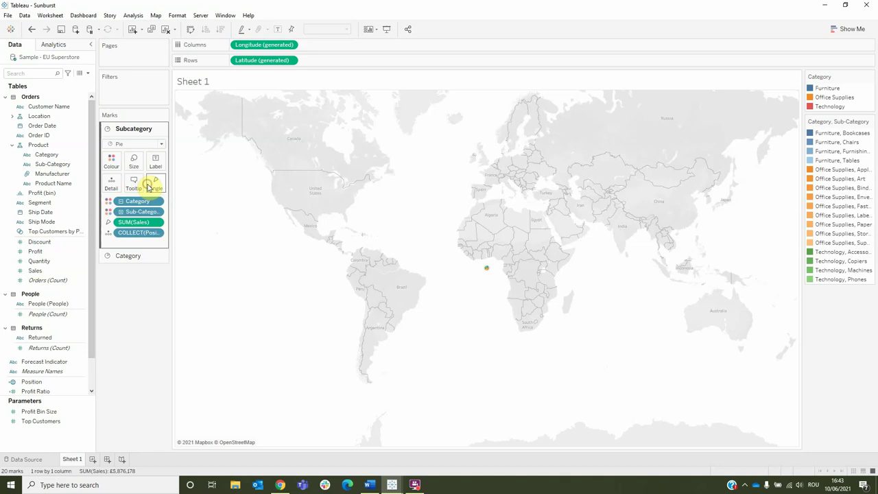
{"action": "left_click_drag", "start_coordinate": [261, 60], "coordinate": [258, 84]}
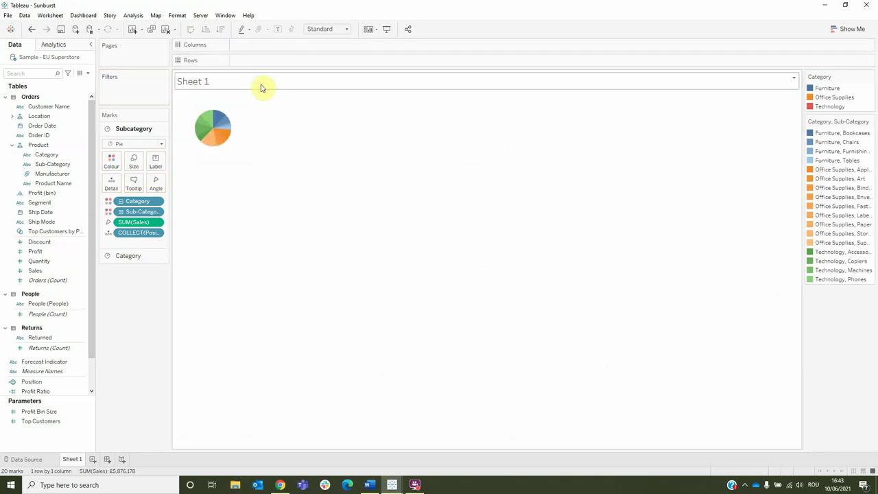
Fit to Entire View, put Category above Subcategory, and enlarge the Subcategory pie into an outer ring.
{"action": "left_click", "coordinate": [345, 29]}
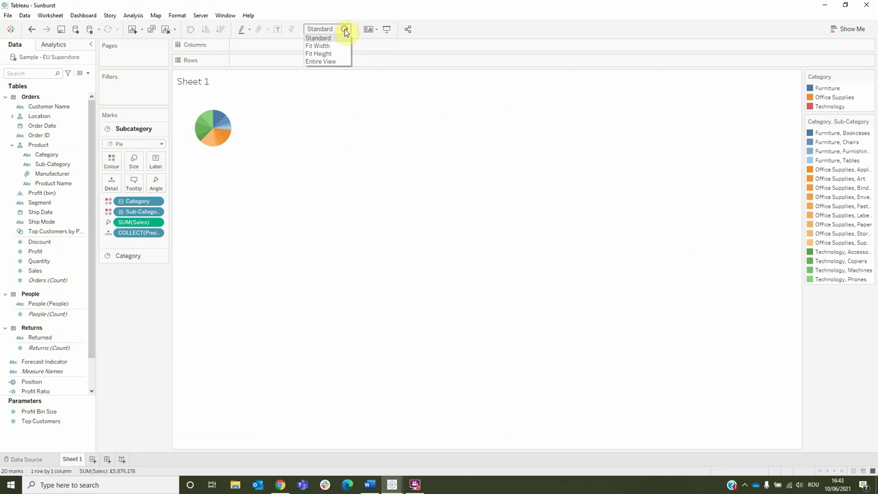
{"action": "left_click", "coordinate": [328, 61]}
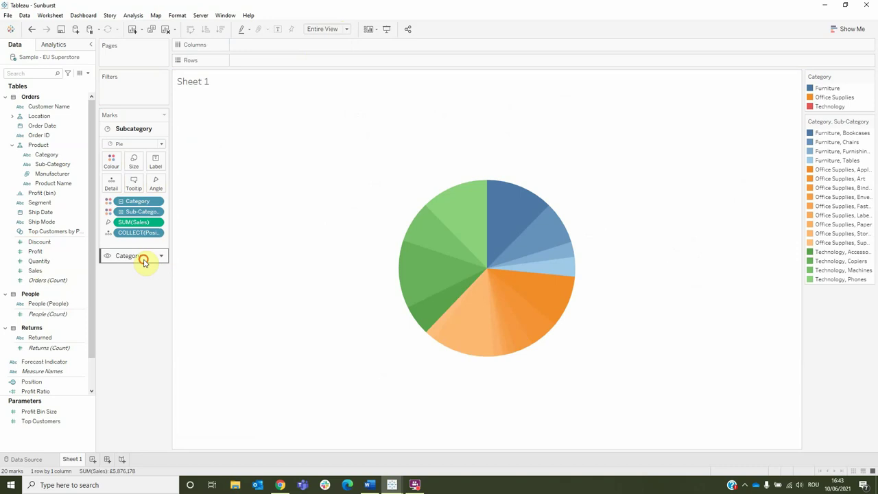
{"action": "left_click_drag", "start_coordinate": [142, 261], "coordinate": [143, 132]}
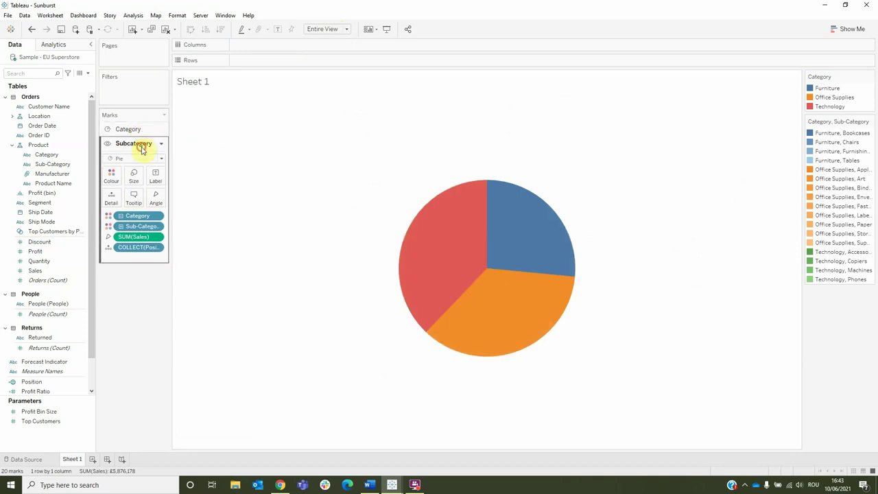
{"action": "left_click", "coordinate": [135, 175]}
{"action": "left_click_drag", "start_coordinate": [152, 199], "coordinate": [168, 203]}
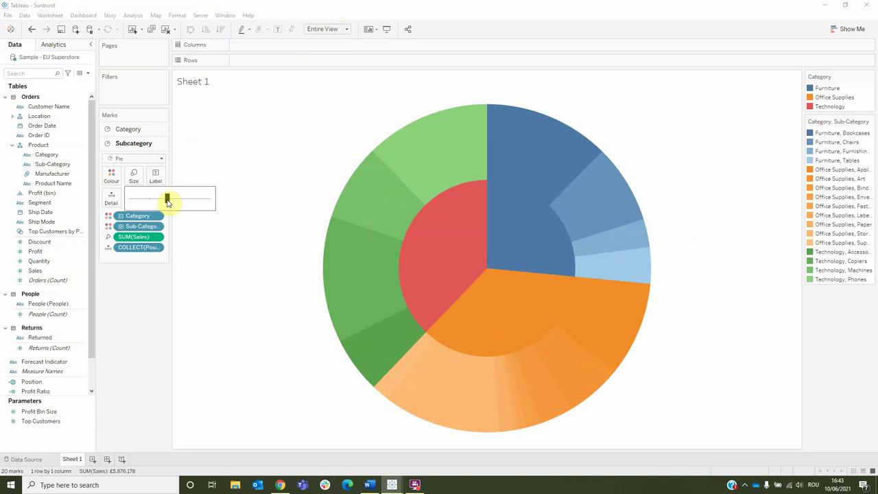
Set the Sub-Category ring to 75% opacity and label it with Sub-Category names and percent-of-total Sales.
{"action": "left_click", "coordinate": [111, 175]}
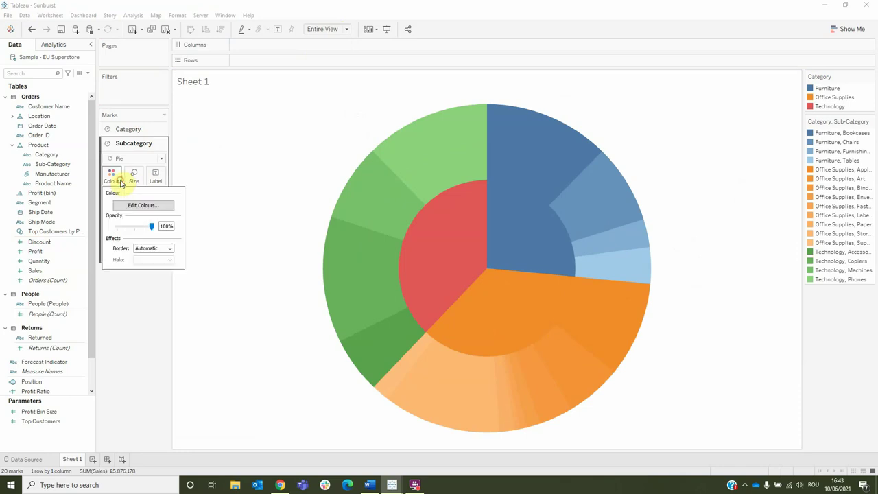
{"action": "left_click_drag", "start_coordinate": [151, 227], "coordinate": [142, 227]}
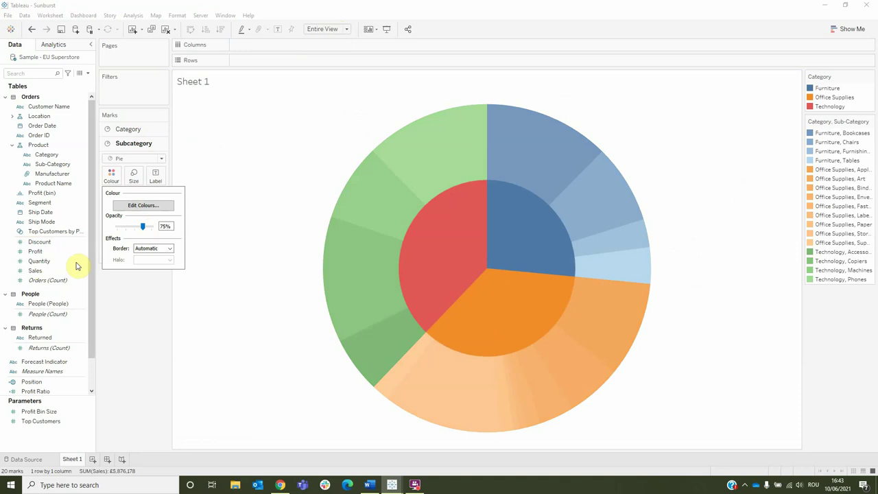
{"action": "left_click_drag", "start_coordinate": [35, 271], "coordinate": [155, 177]}
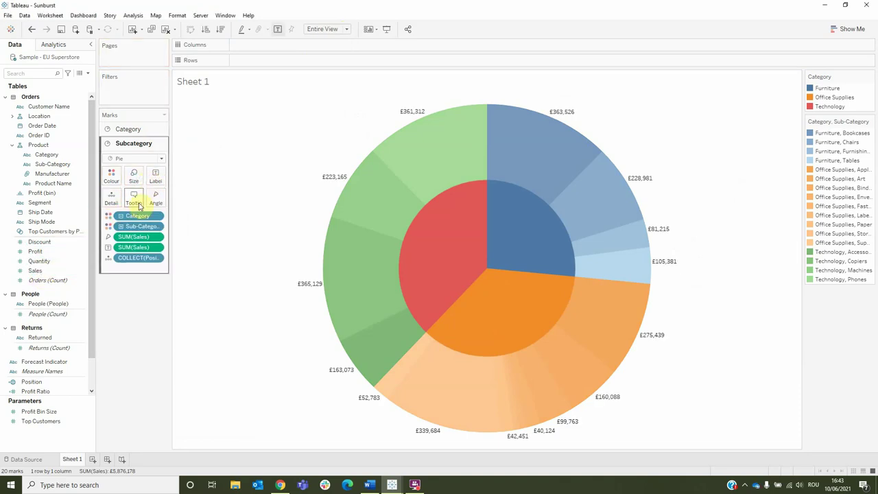
{"action": "right_click", "coordinate": [137, 252]}
{"action": "mouse_move", "coordinate": [218, 391]}
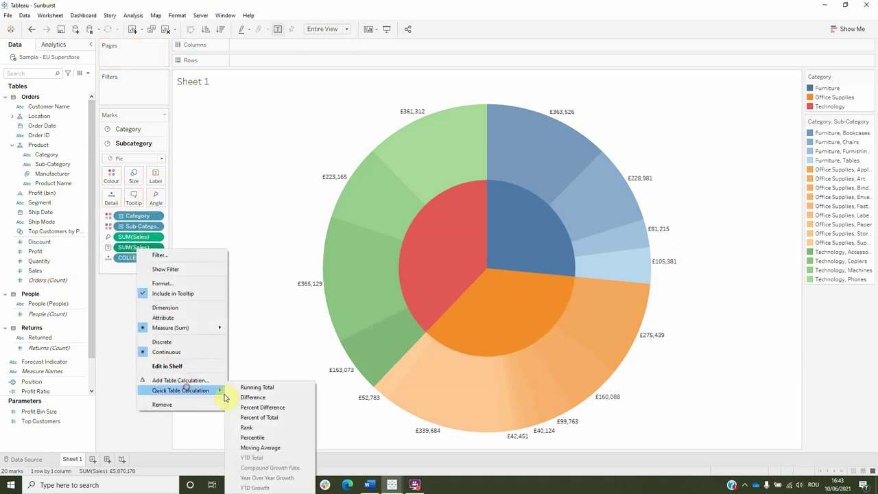
{"action": "left_click", "coordinate": [261, 419]}
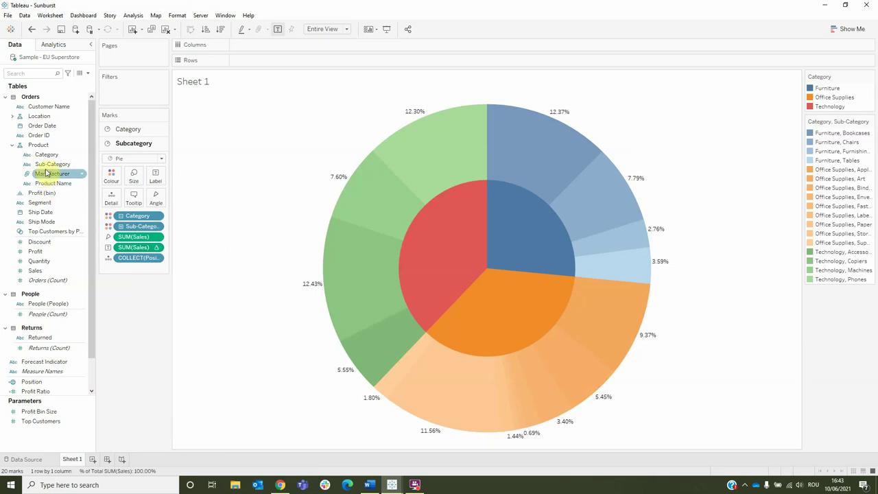
{"action": "left_click_drag", "start_coordinate": [48, 165], "coordinate": [155, 176]}
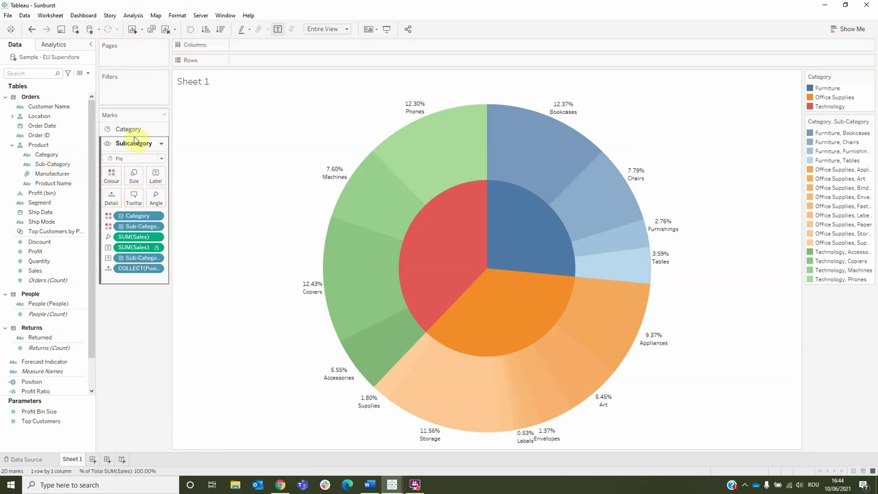
Label the Category pie with category names and percent-of-total Sales (Furniture 26.52%, Technology 37.87%).
{"action": "left_click", "coordinate": [128, 129]}
{"action": "left_click_drag", "start_coordinate": [47, 155], "coordinate": [157, 163]}
{"action": "left_click_drag", "start_coordinate": [48, 272], "coordinate": [156, 165]}
{"action": "right_click", "coordinate": [134, 233]}
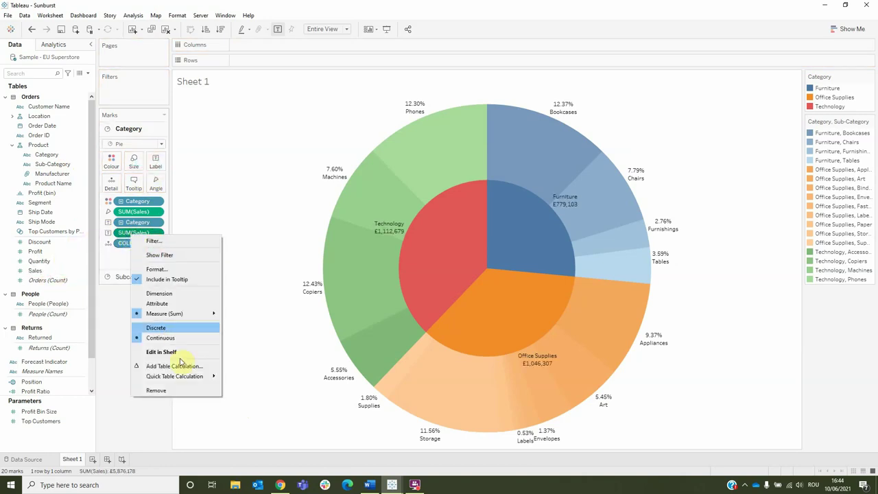
{"action": "mouse_move", "coordinate": [196, 376]}
{"action": "left_click", "coordinate": [240, 412]}
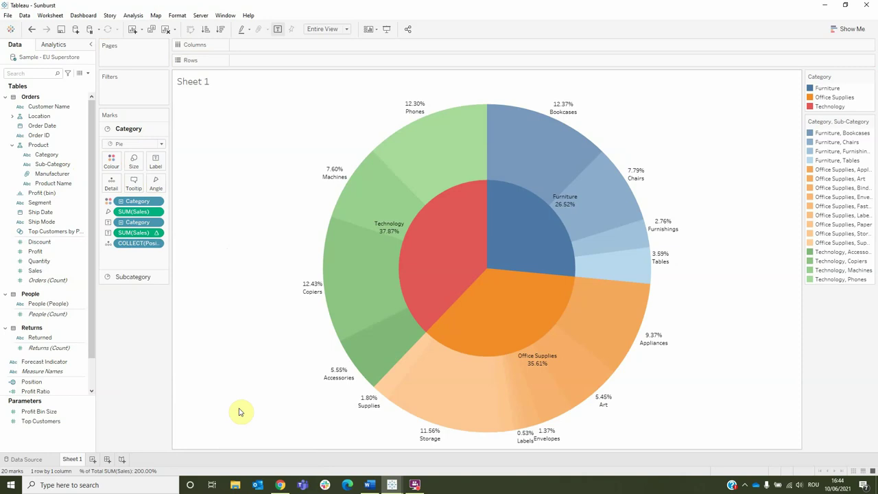
Set Category label font to white and Sub-Category label font to Match Mark Colour.
{"action": "left_click", "coordinate": [157, 164]}
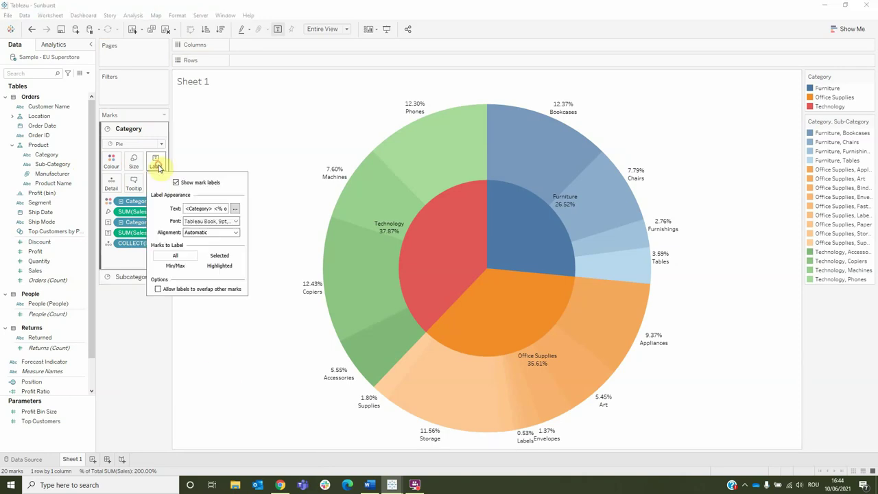
{"action": "left_click", "coordinate": [236, 221]}
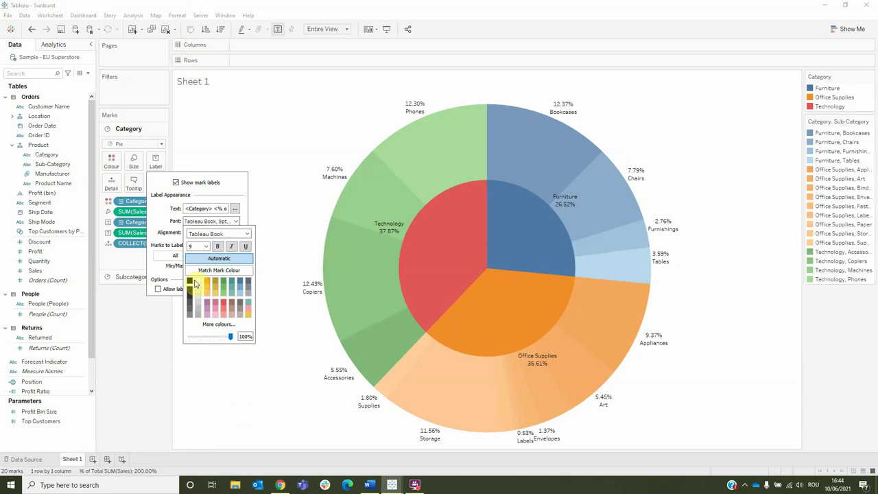
{"action": "left_click", "coordinate": [132, 277]}
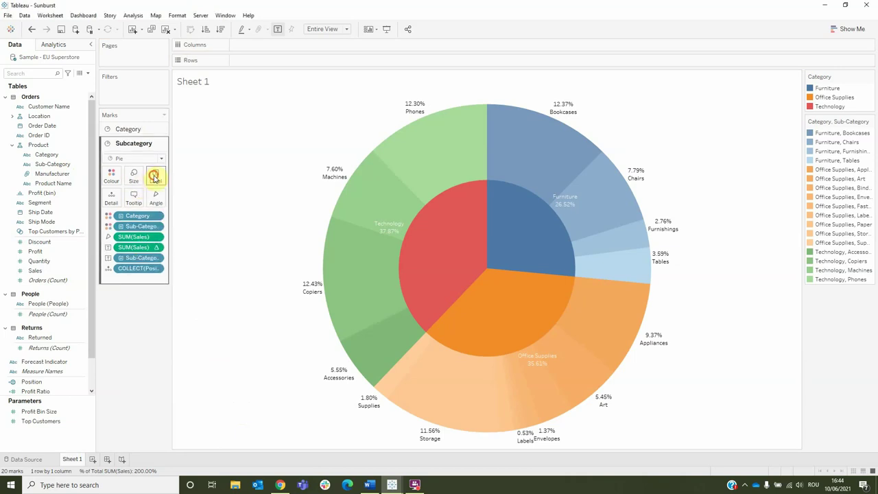
{"action": "left_click", "coordinate": [155, 177]}
{"action": "left_click", "coordinate": [216, 236]}
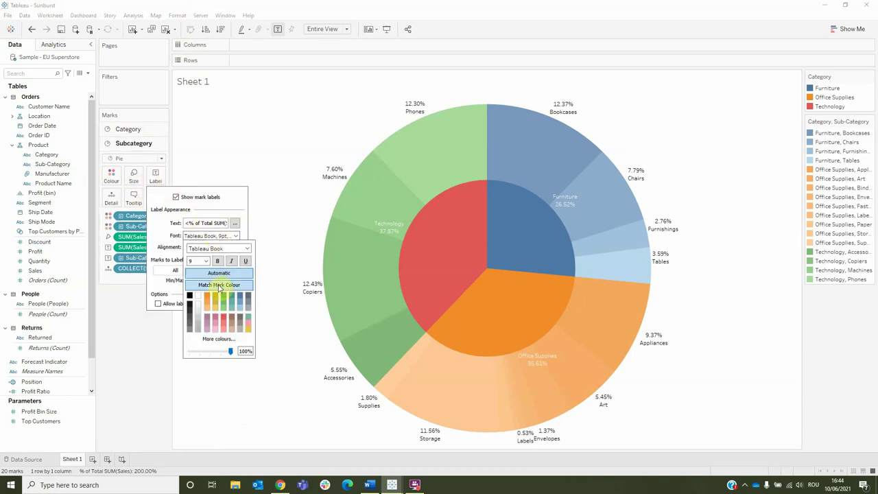
{"action": "left_click", "coordinate": [277, 219]}
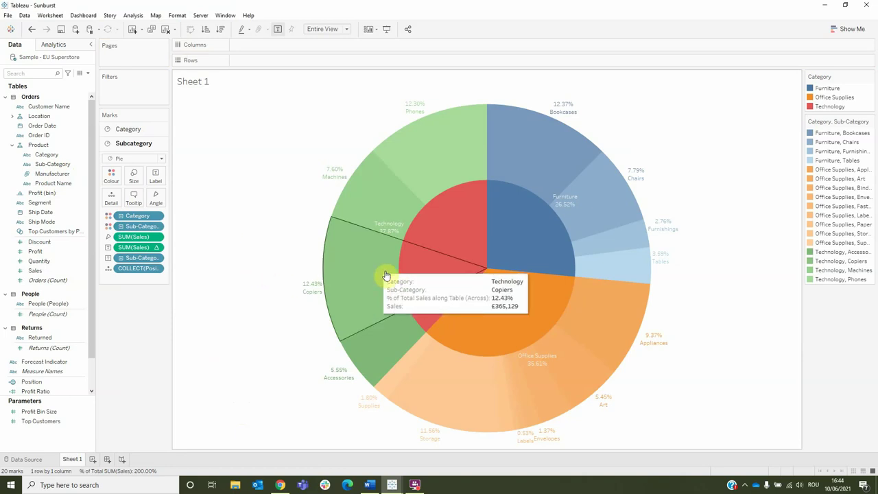
{"action": "mouse_move", "coordinate": [401, 266]}
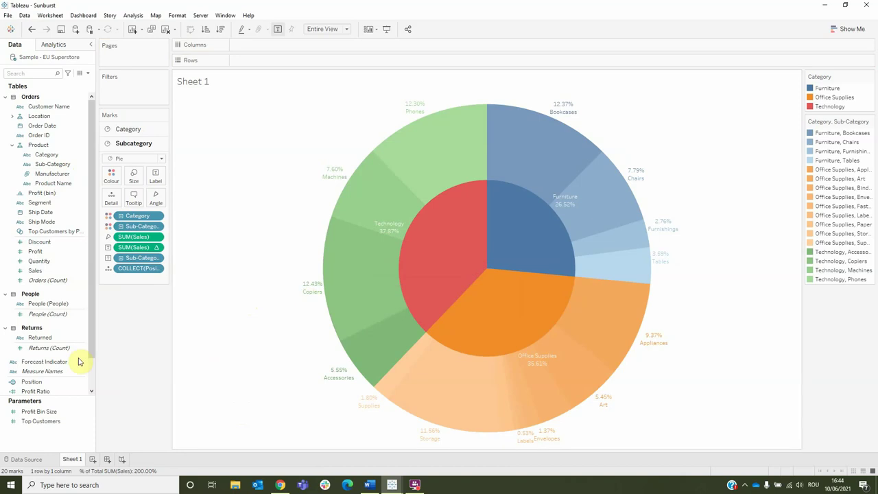
Add a new Position marks layer drawn as a circle, name it Blank, and remove Latitude.
{"action": "left_click_drag", "start_coordinate": [43, 382], "coordinate": [254, 110]}
{"action": "left_click", "coordinate": [162, 144]}
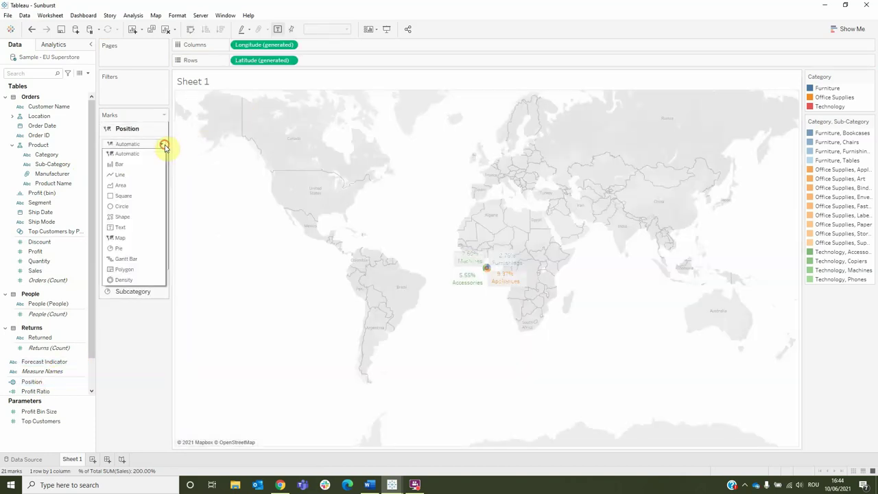
{"action": "left_click", "coordinate": [116, 206]}
{"action": "left_click", "coordinate": [162, 129]}
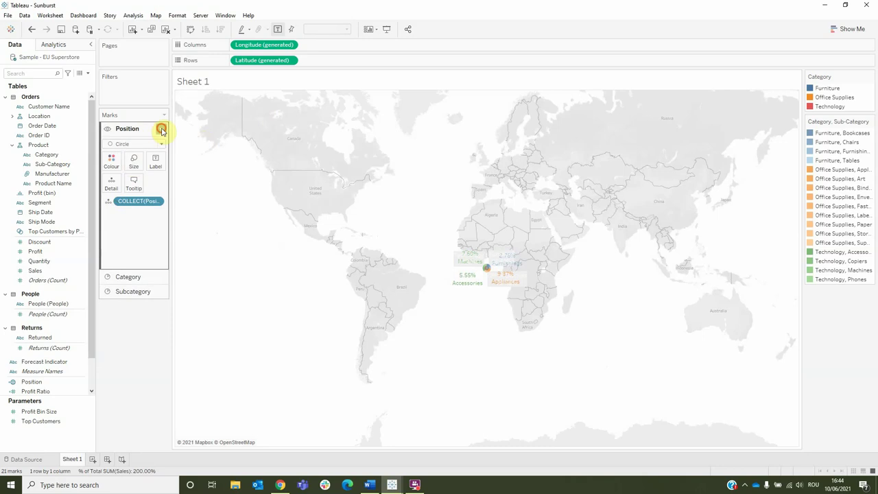
{"action": "left_click", "coordinate": [118, 189]}
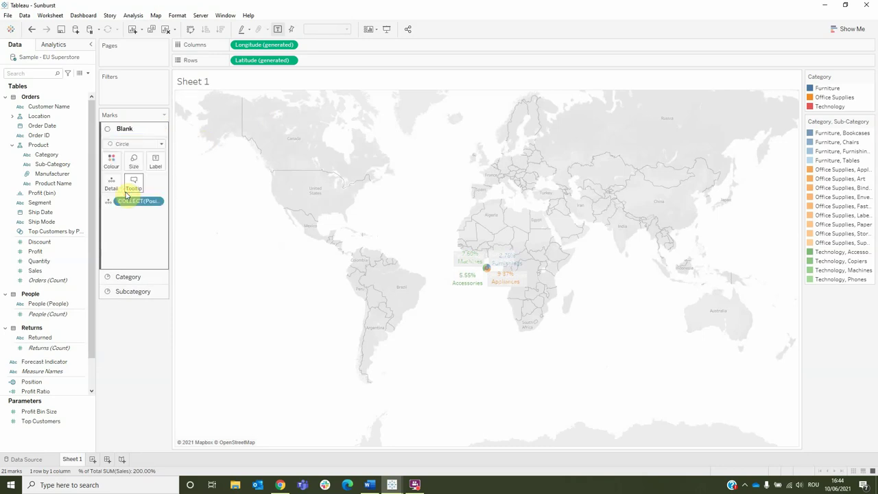
{"action": "key", "text": "Return"}
{"action": "left_click_drag", "start_coordinate": [251, 60], "coordinate": [251, 87]}
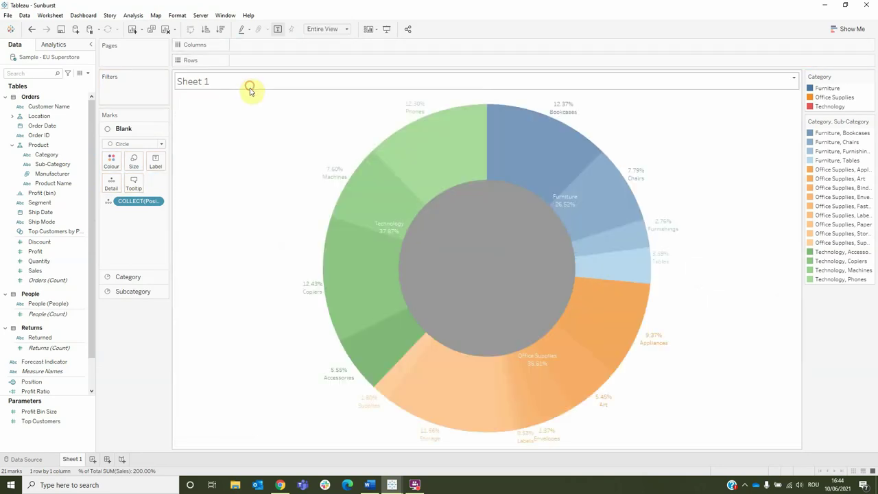
Colour the Blank circle white, move it beneath Category, and enlarge it into a separator ring.
{"action": "left_click", "coordinate": [111, 162]}
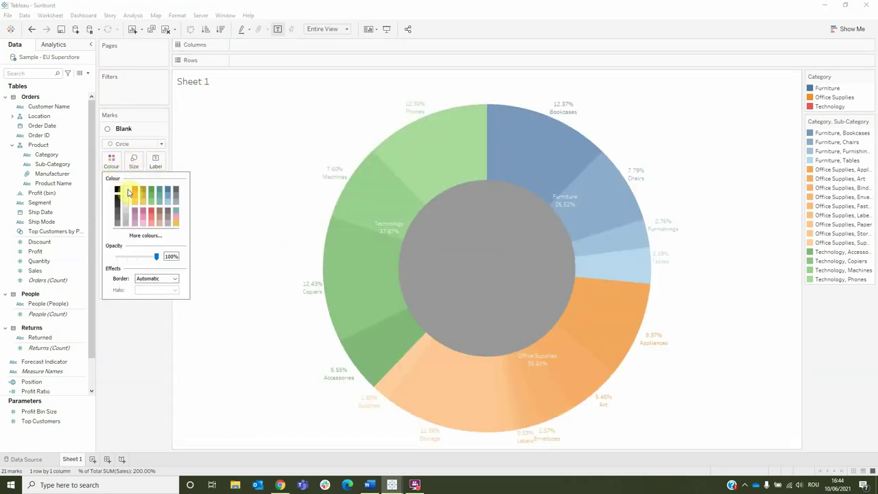
{"action": "left_click", "coordinate": [128, 192]}
{"action": "left_click", "coordinate": [132, 310]}
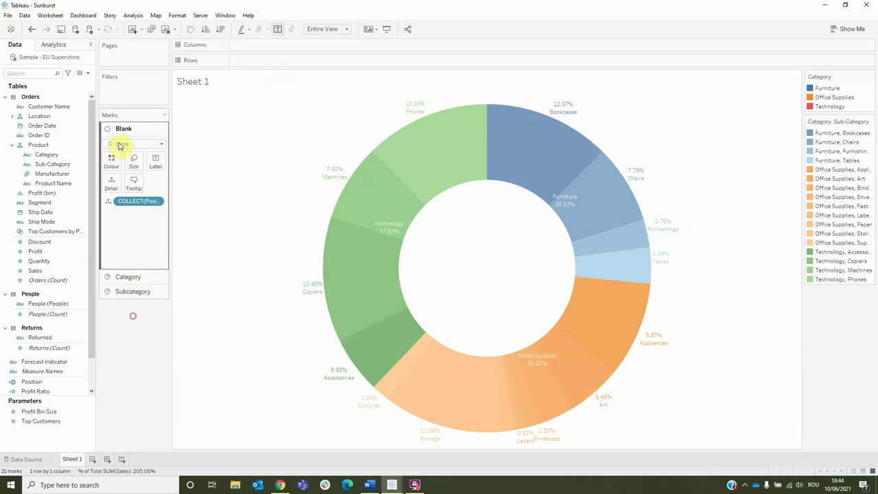
{"action": "left_click_drag", "start_coordinate": [122, 128], "coordinate": [129, 281]}
{"action": "left_click", "coordinate": [131, 177]}
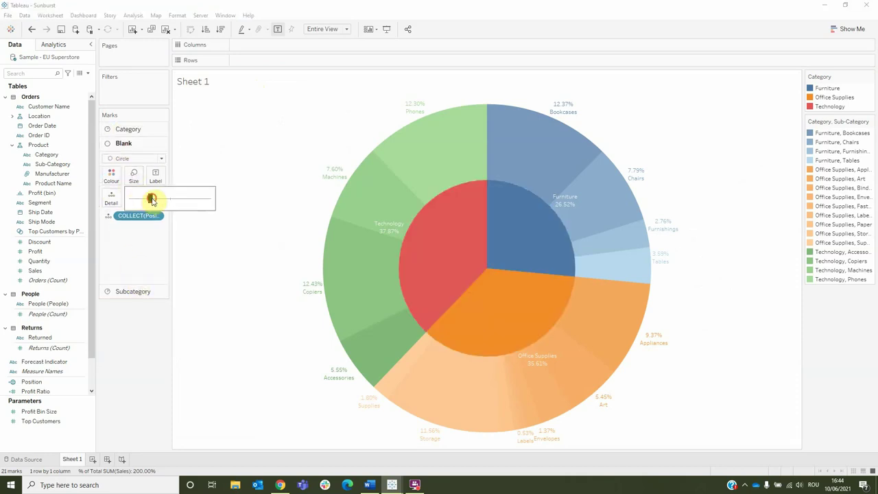
{"action": "left_click_drag", "start_coordinate": [151, 199], "coordinate": [153, 202]}
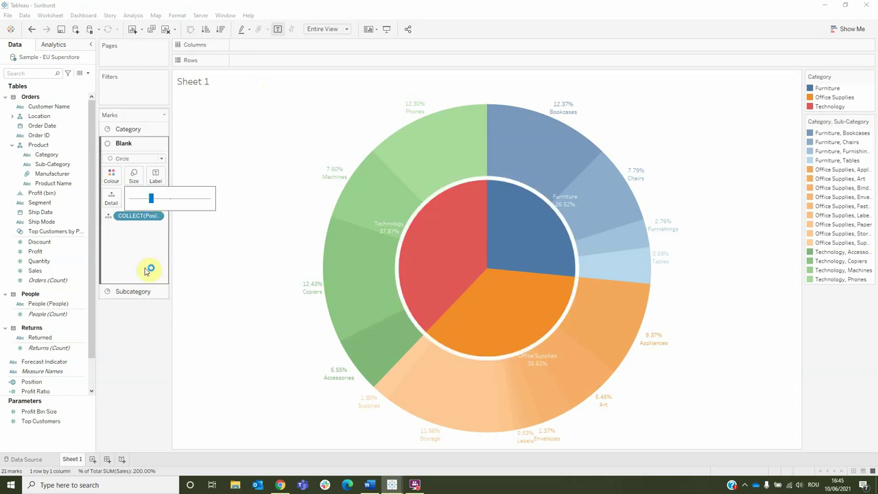
Add another Position marks layer as a circle and remove Latitude and Longitude from the view.
{"action": "left_click", "coordinate": [148, 314]}
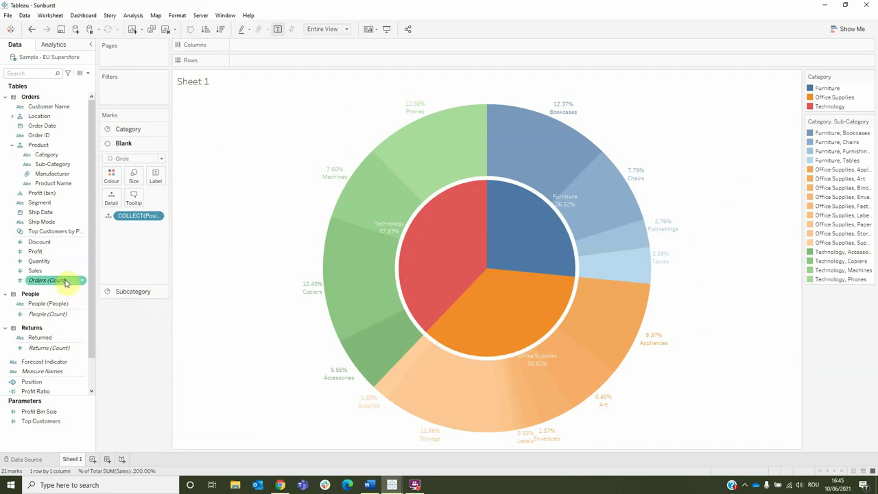
{"action": "left_click_drag", "start_coordinate": [29, 389], "coordinate": [249, 116]}
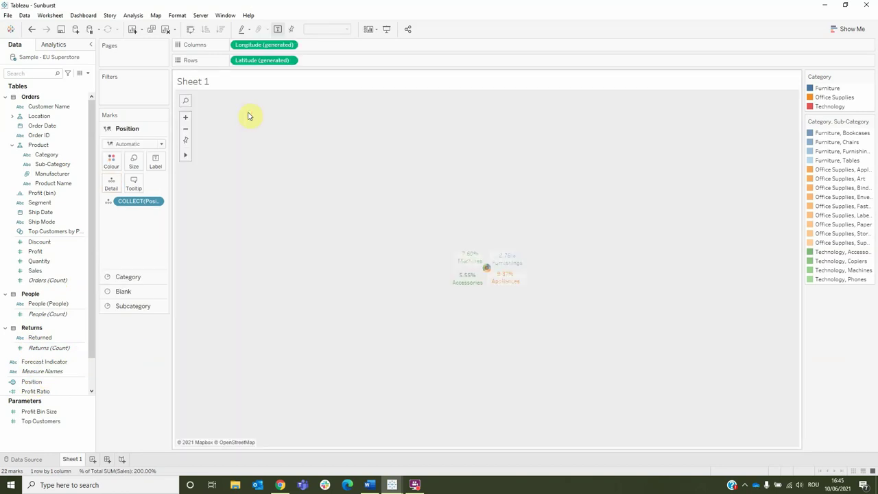
{"action": "left_click", "coordinate": [161, 143]}
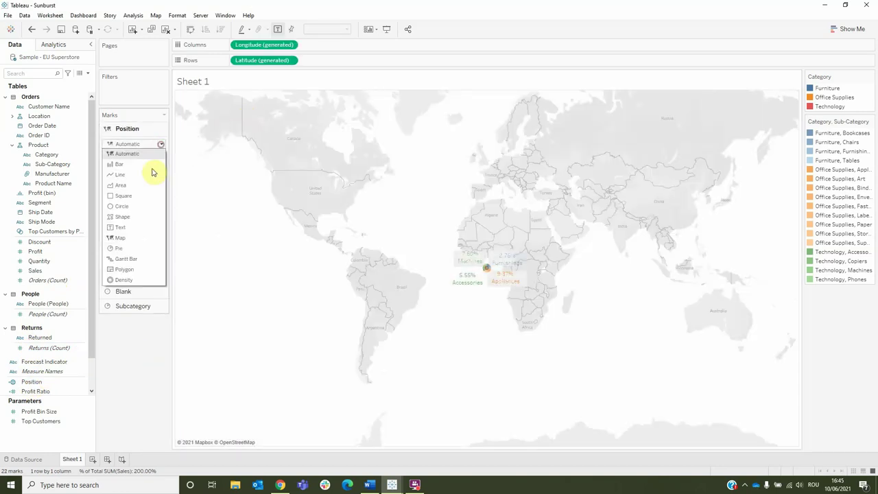
{"action": "left_click", "coordinate": [124, 210]}
{"action": "left_click_drag", "start_coordinate": [256, 60], "coordinate": [250, 80]}
{"action": "left_click_drag", "start_coordinate": [251, 45], "coordinate": [250, 89]}
Shrink the new circle to sit inside the Category pie and colour it near-white.
{"action": "left_click", "coordinate": [134, 162]}
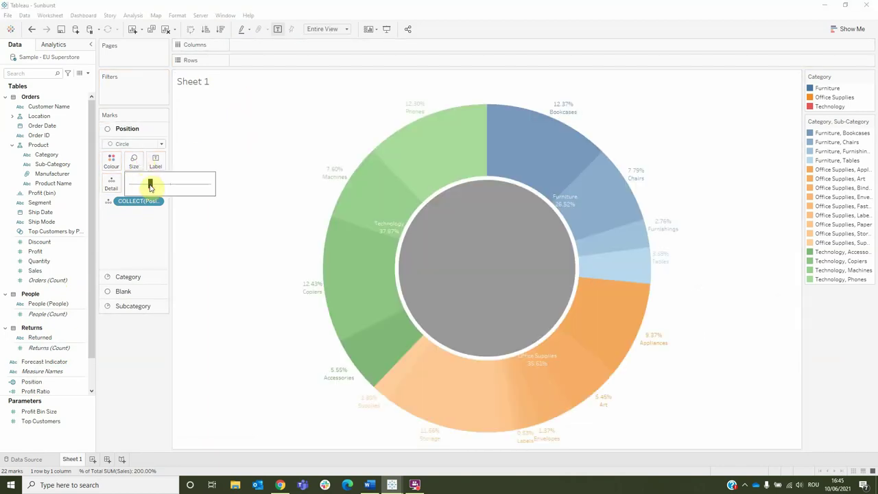
{"action": "left_click_drag", "start_coordinate": [141, 186], "coordinate": [138, 184]}
{"action": "left_click", "coordinate": [111, 162]}
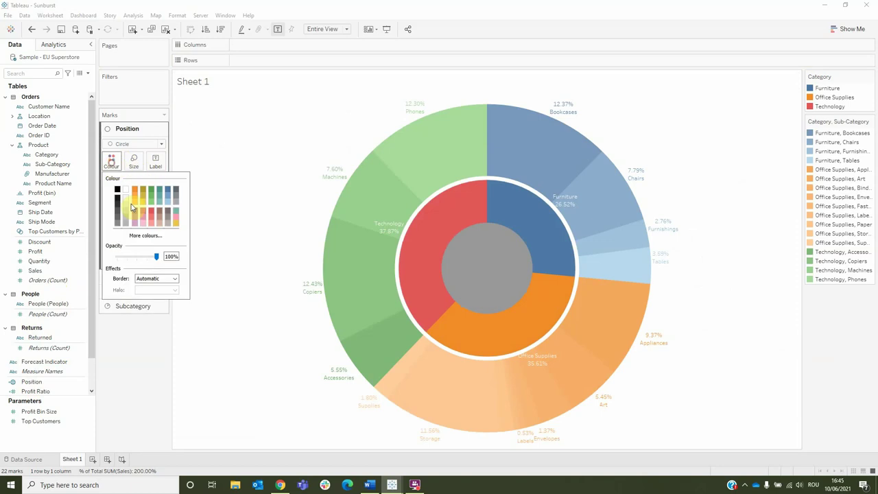
{"action": "left_click", "coordinate": [124, 201]}
{"action": "left_click", "coordinate": [137, 337]}
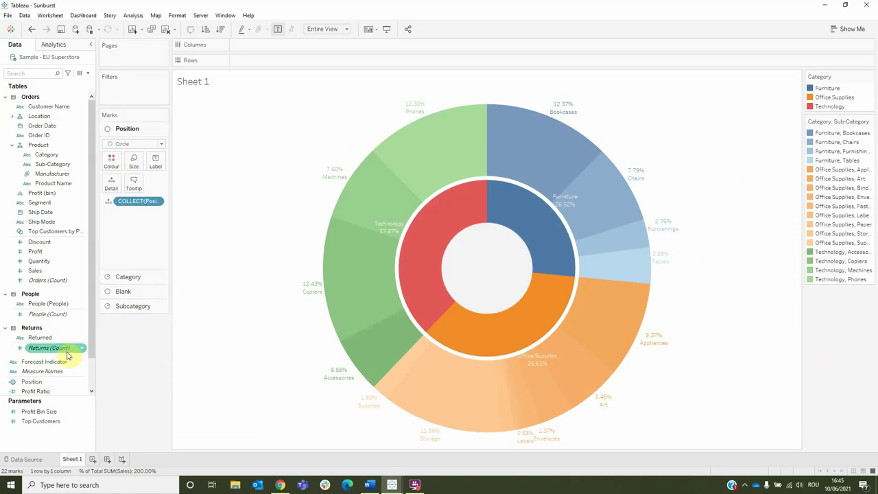
{"action": "left_click", "coordinate": [41, 371]}
Label the centre circle with total Sales (£2,938,089), centred horizontally.
{"action": "left_click_drag", "start_coordinate": [35, 271], "coordinate": [155, 165]}
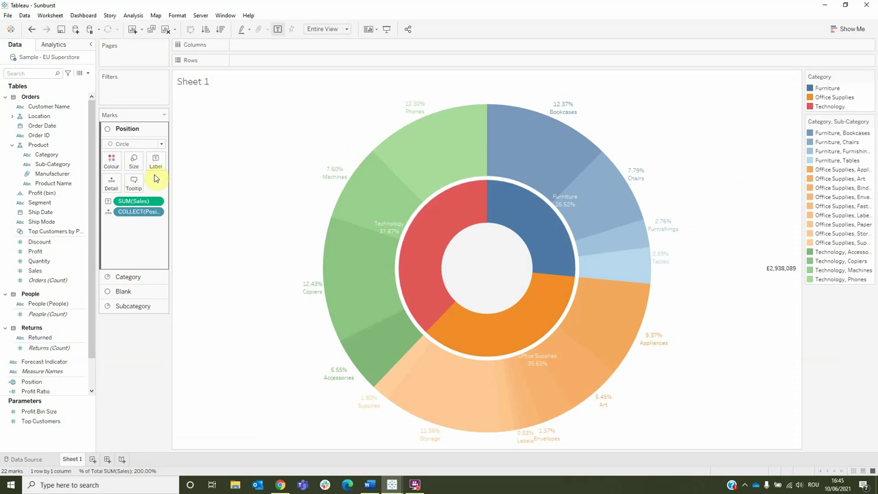
{"action": "left_click", "coordinate": [150, 165]}
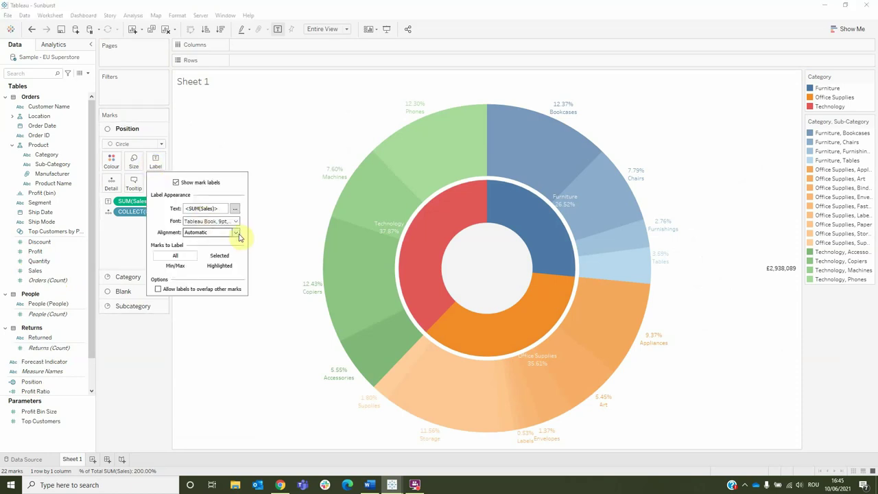
{"action": "left_click", "coordinate": [238, 233]}
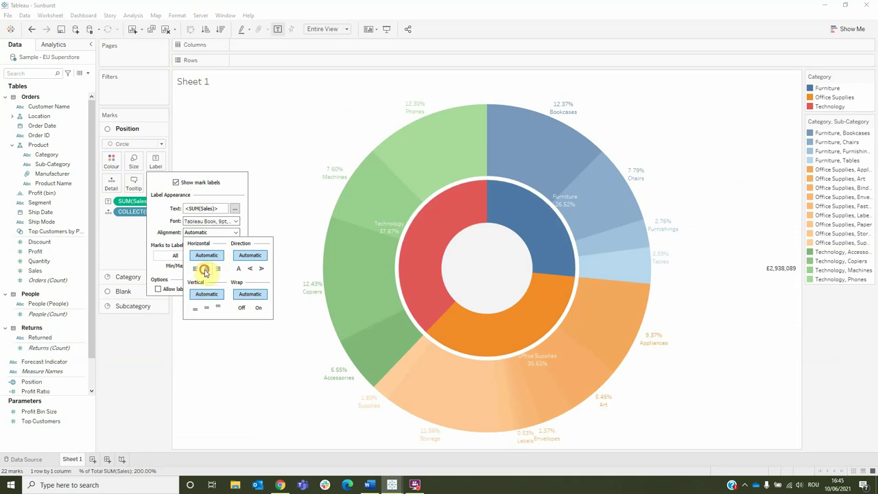
{"action": "left_click", "coordinate": [206, 269]}
{"action": "left_click", "coordinate": [207, 310]}
{"action": "left_click", "coordinate": [208, 357]}
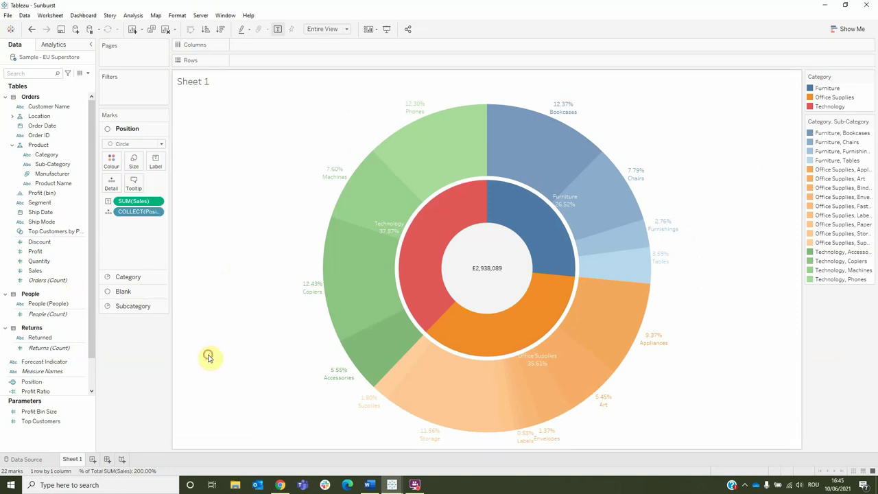